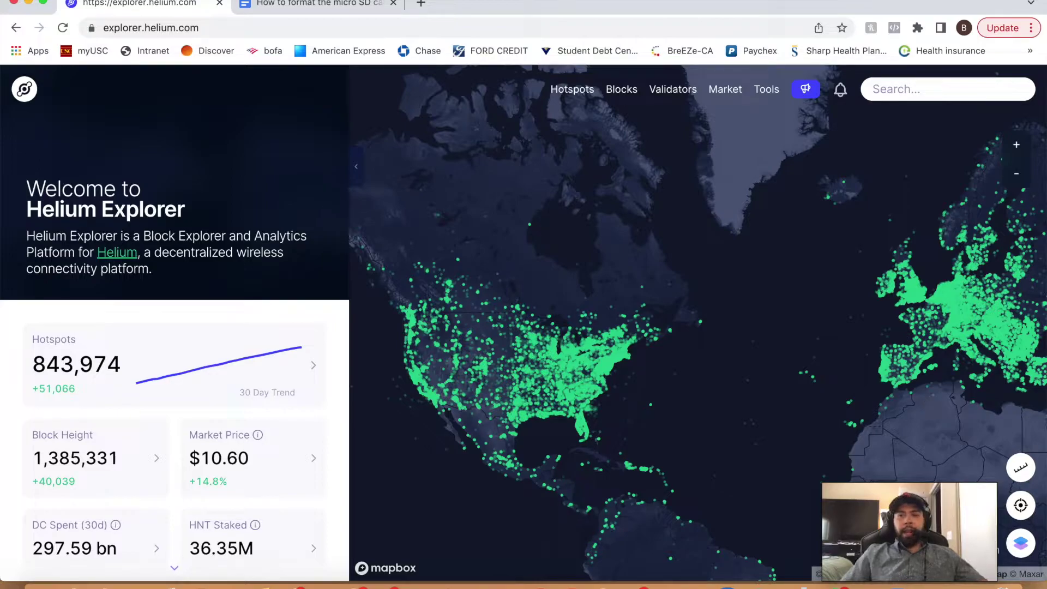
# - Search Helium Explorer for 'quick plum opossum' and open the Quick Plum Opossum hotspot page
pyautogui.click(872, 1)
pyautogui.press('Escape')
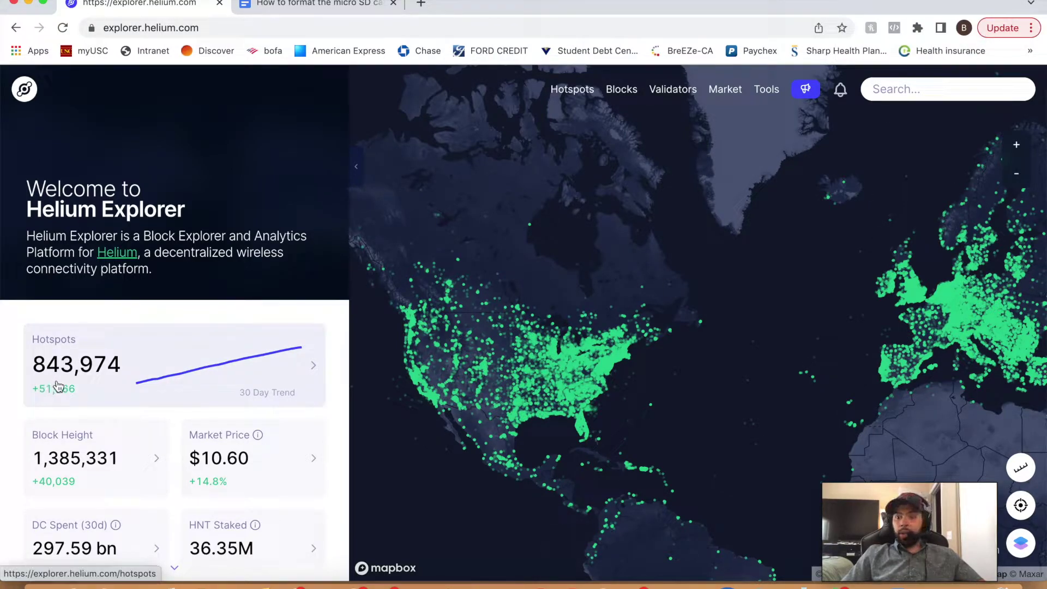
pyautogui.scroll(-2, 107, 387)
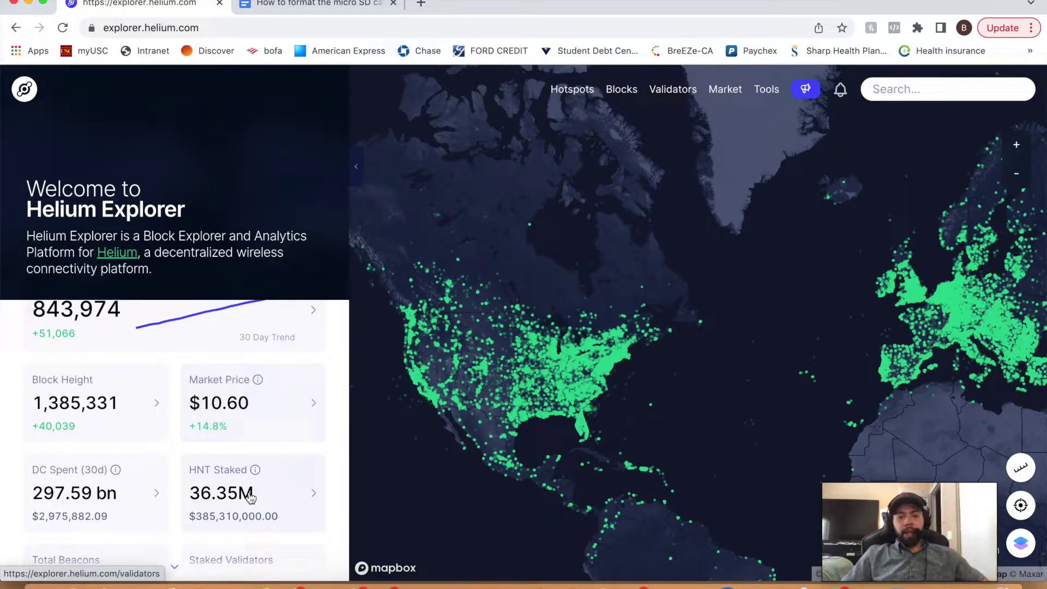
pyautogui.scroll(-2, 250, 497)
pyautogui.scroll(3, 250, 495)
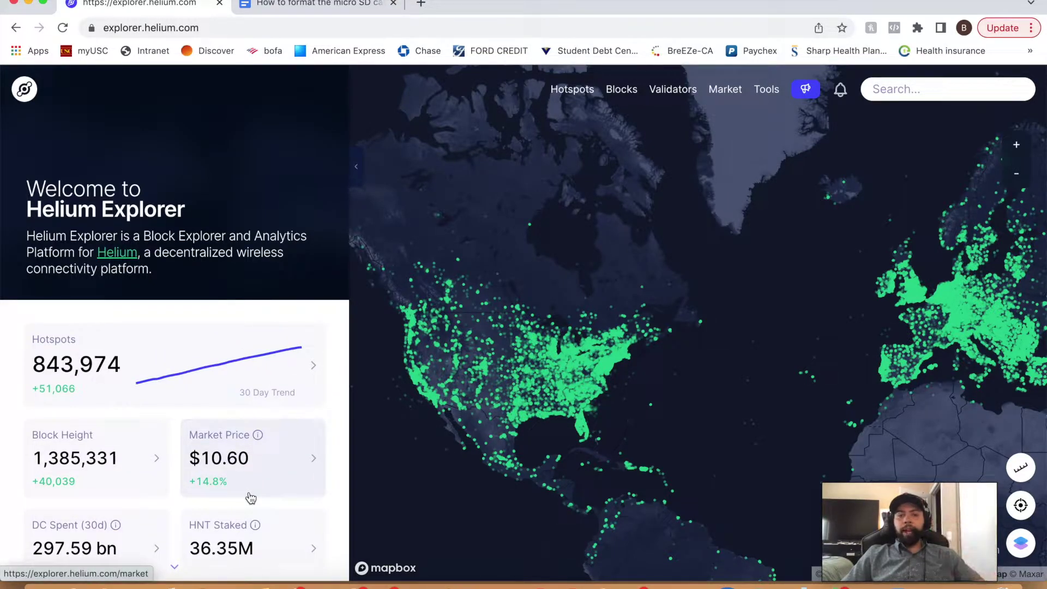
pyautogui.click(950, 88)
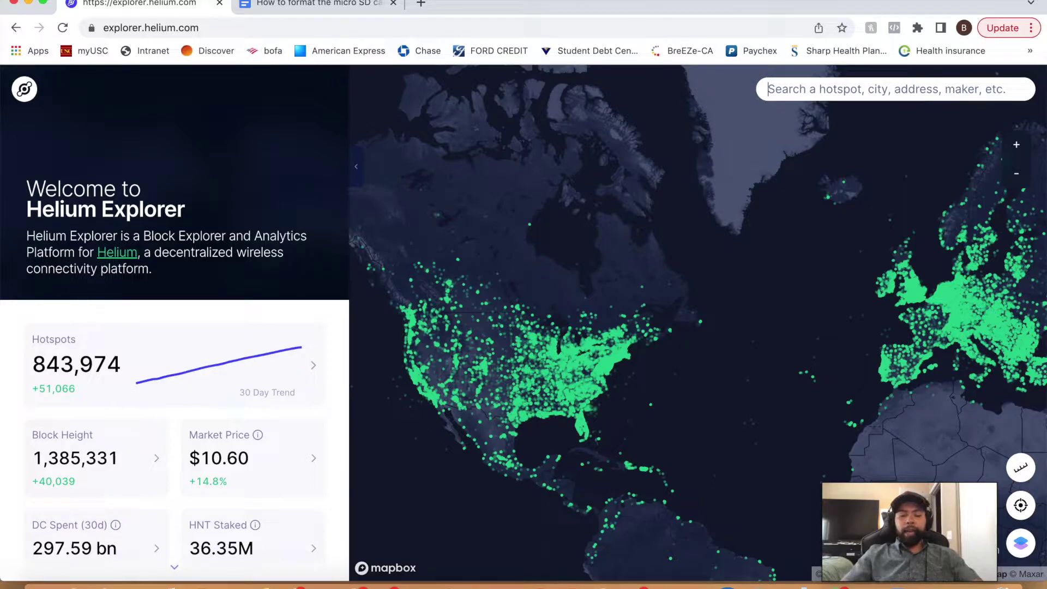
pyautogui.write('quick plum opossum')
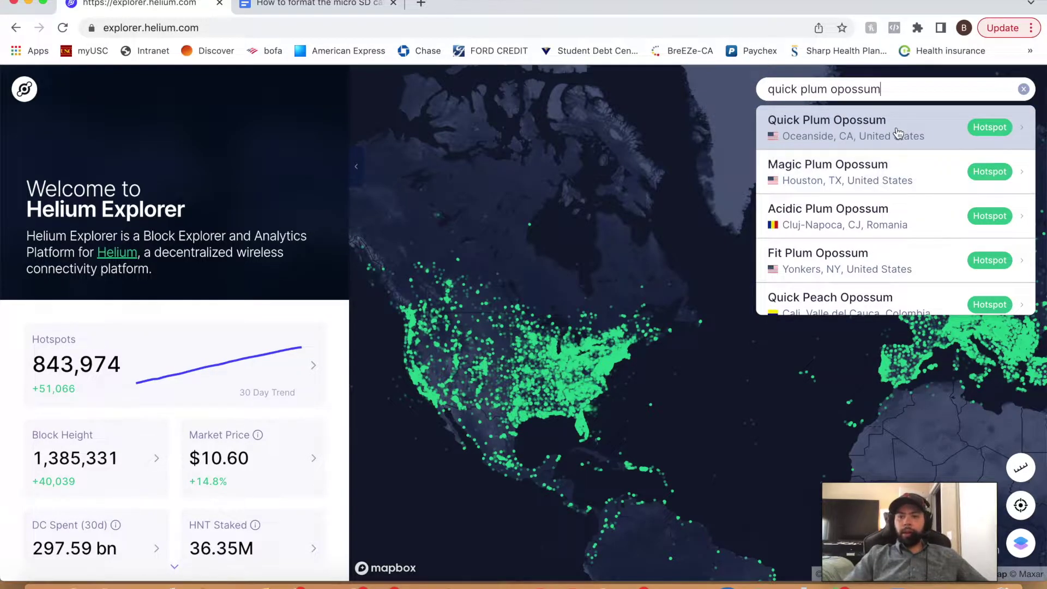
pyautogui.click(898, 133)
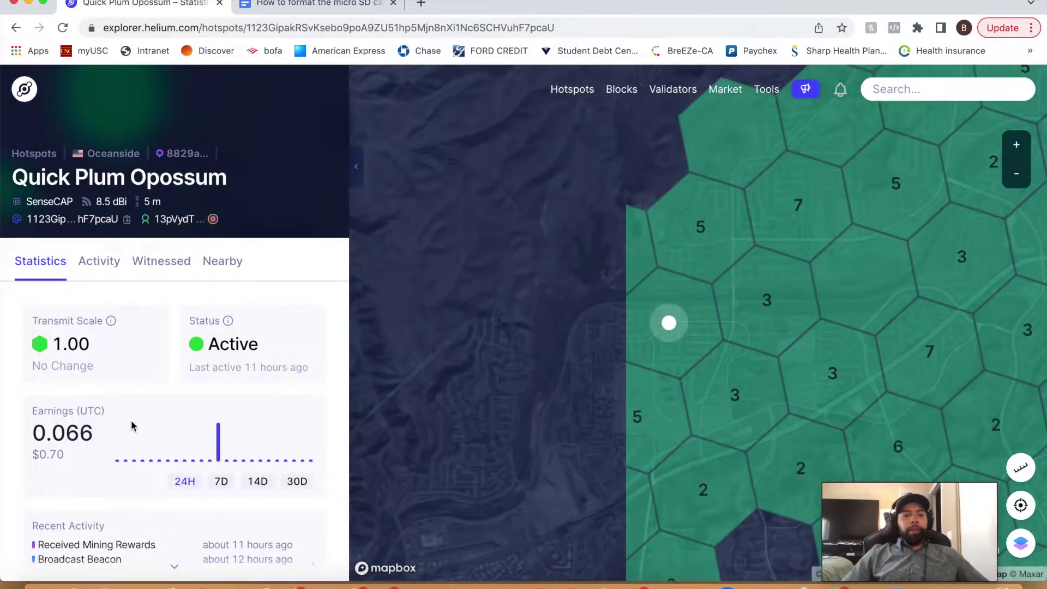
# - View the Quick Plum Opossum hotspot's Activity history, then go to the SD card formatting guide
pyautogui.scroll(-3, 206, 437)
pyautogui.click(81, 269)
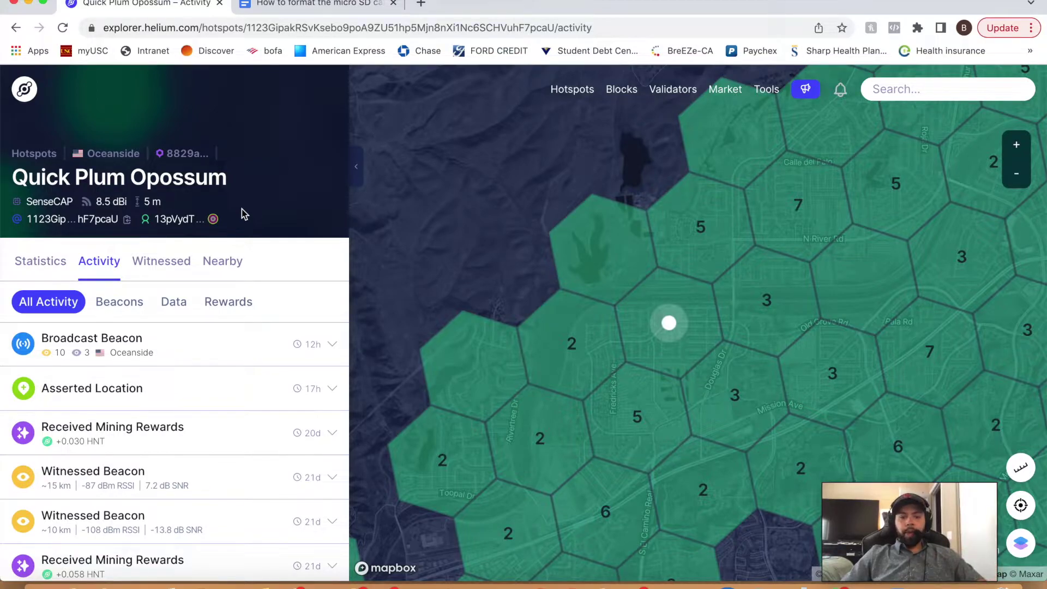
pyautogui.click(300, 5)
pyautogui.scroll(-2, 319, 401)
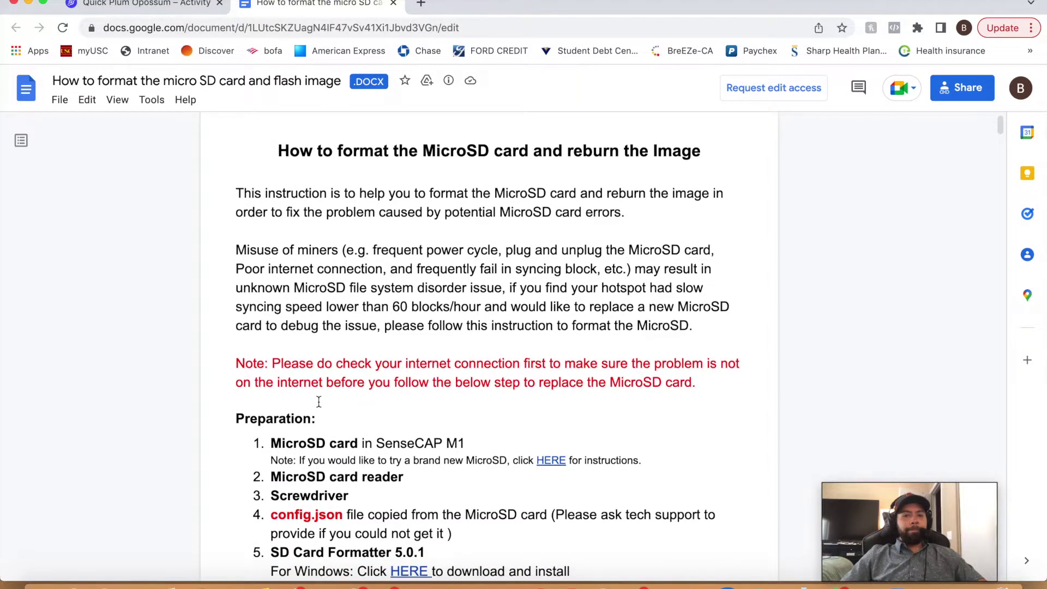
pyautogui.scroll(-5, 319, 401)
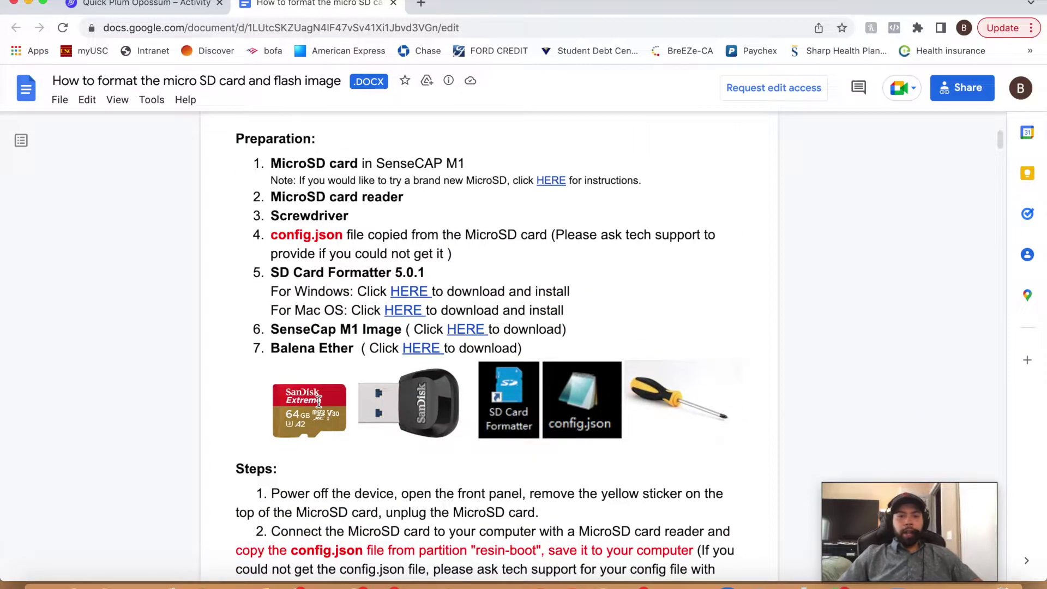
pyautogui.scroll(-7, 319, 402)
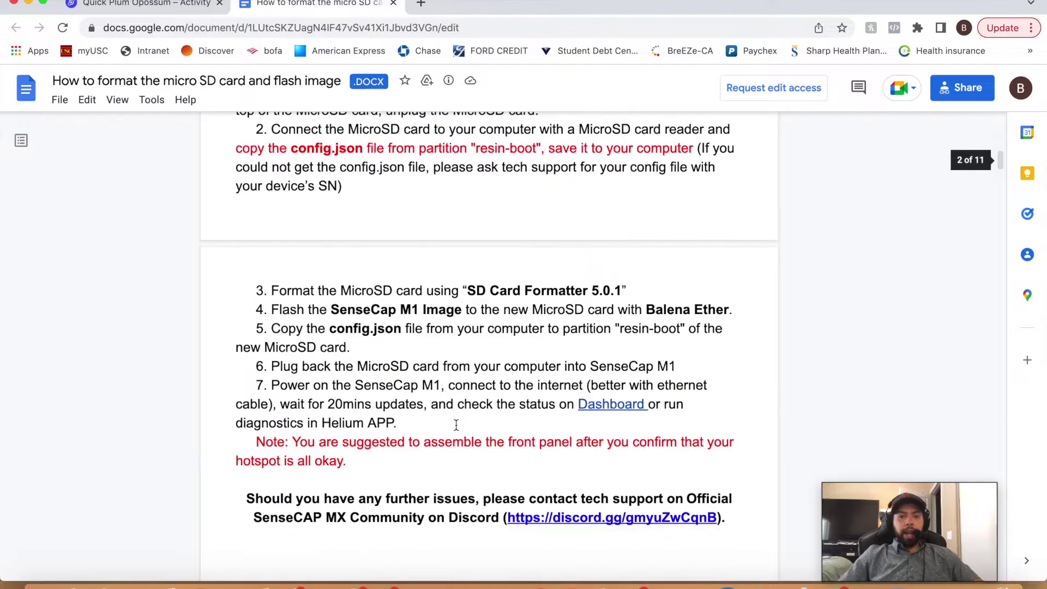
pyautogui.scroll(-3, 456, 424)
pyautogui.scroll(10, 456, 425)
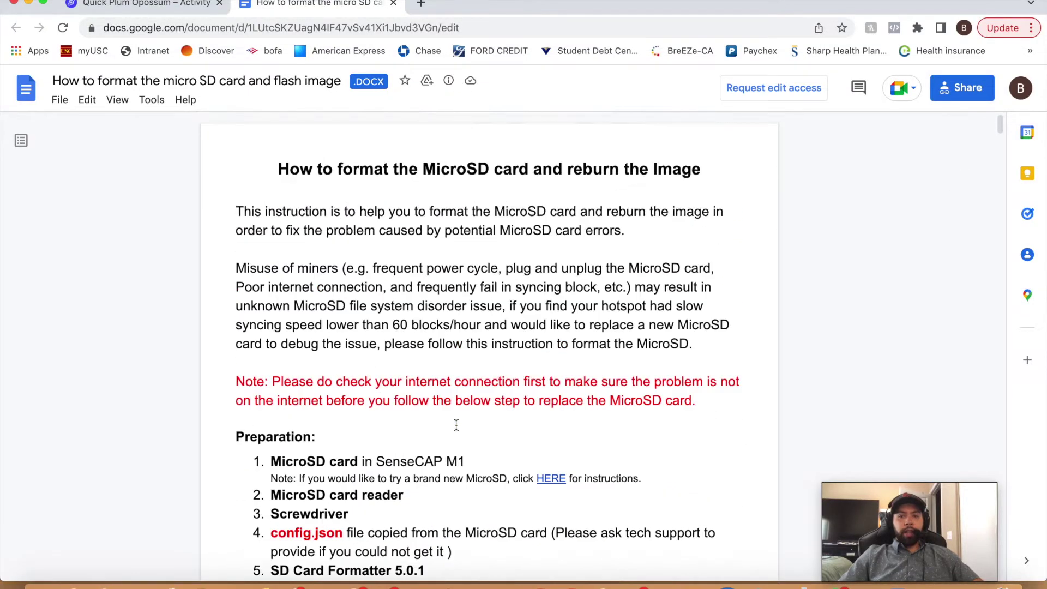
pyautogui.click(174, 5)
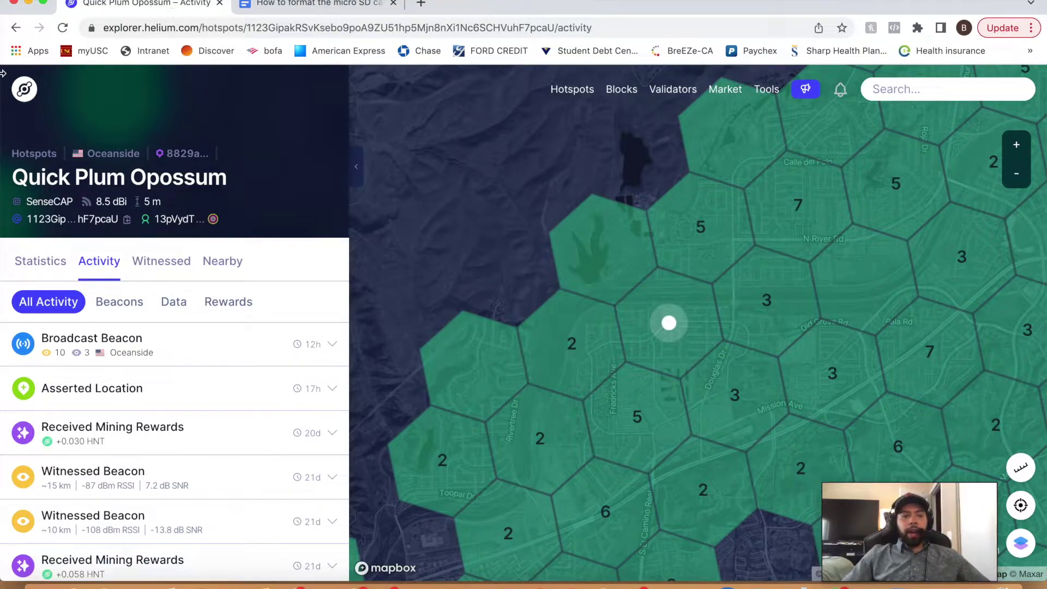
# - Switch the hotspot page to its Statistics tab and look through the statistics cards
pyautogui.click(43, 262)
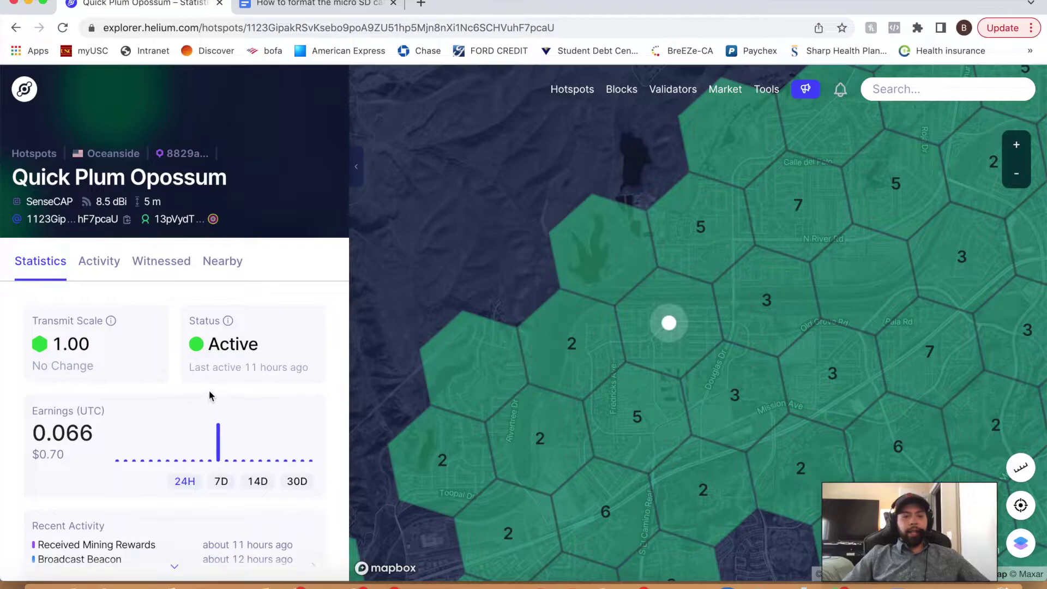
pyautogui.scroll(-5, 202, 494)
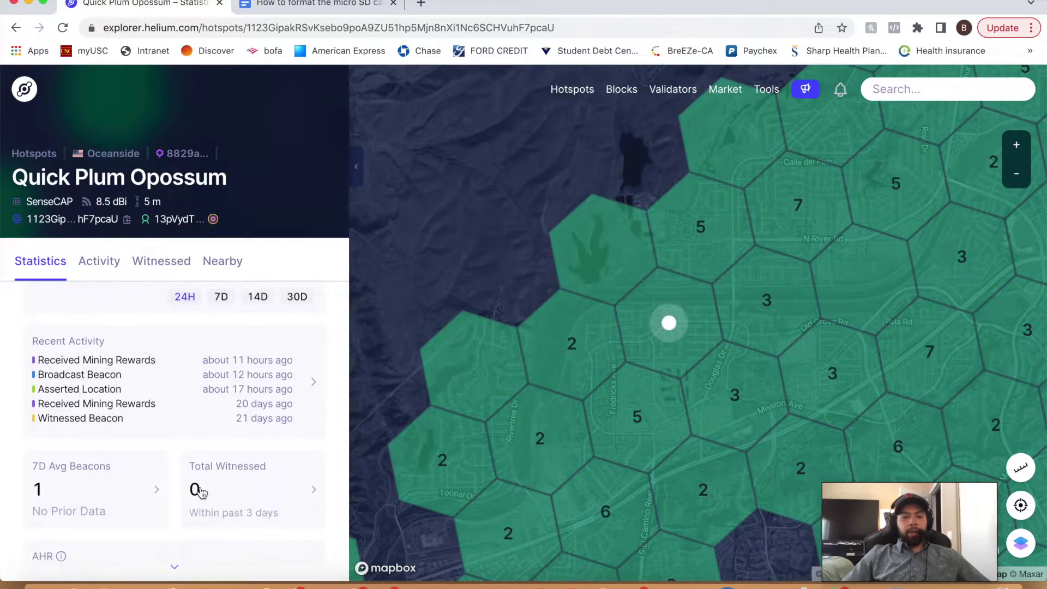
pyautogui.scroll(5, 202, 493)
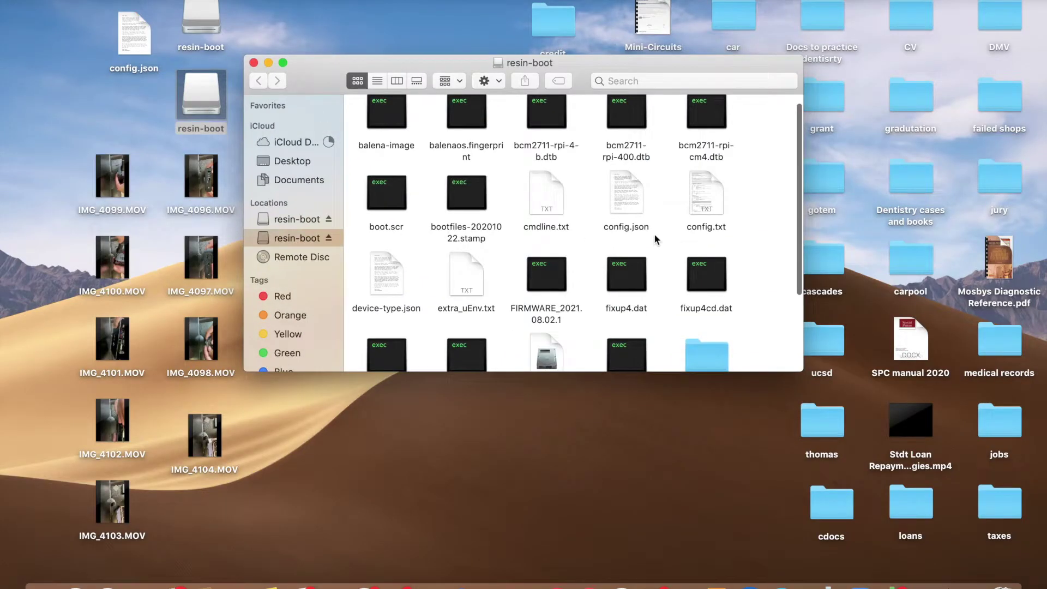
# - Select only config.json among the resin-boot files and copy it
pyautogui.moveTo(656, 239); pyautogui.dragTo(593, 101)
pyautogui.click(668, 227)
pyautogui.moveTo(653, 256); pyautogui.dragTo(606, 188)
pyautogui.click(668, 233)
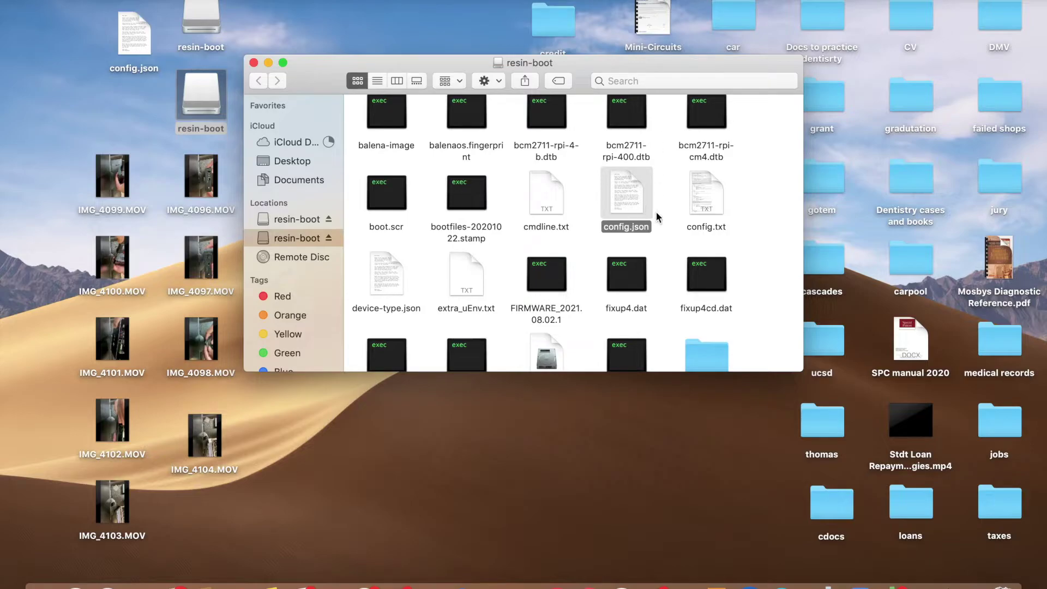
pyautogui.rightClick(640, 225)
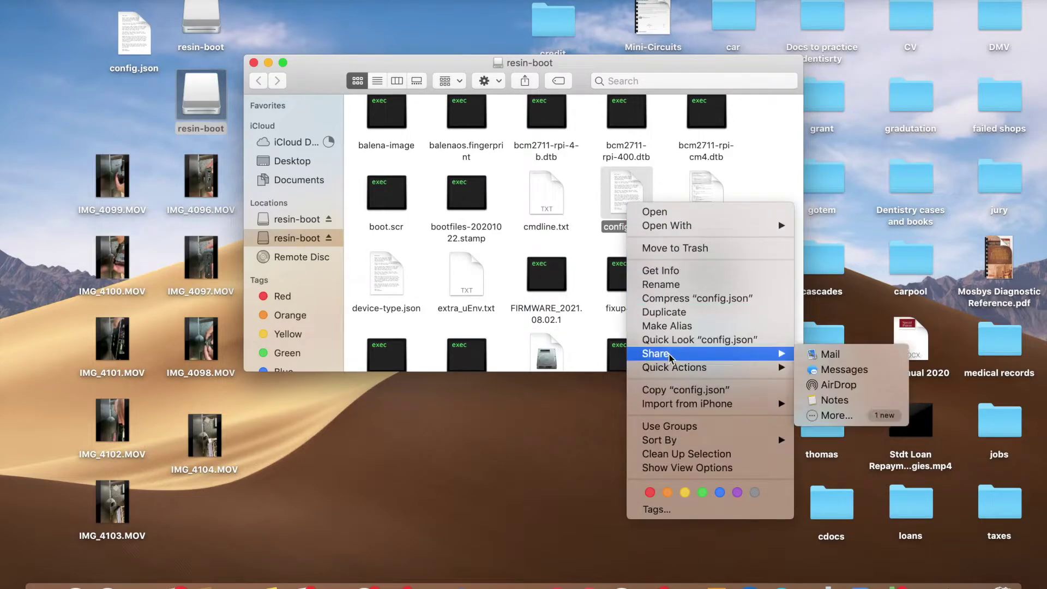
pyautogui.click(676, 389)
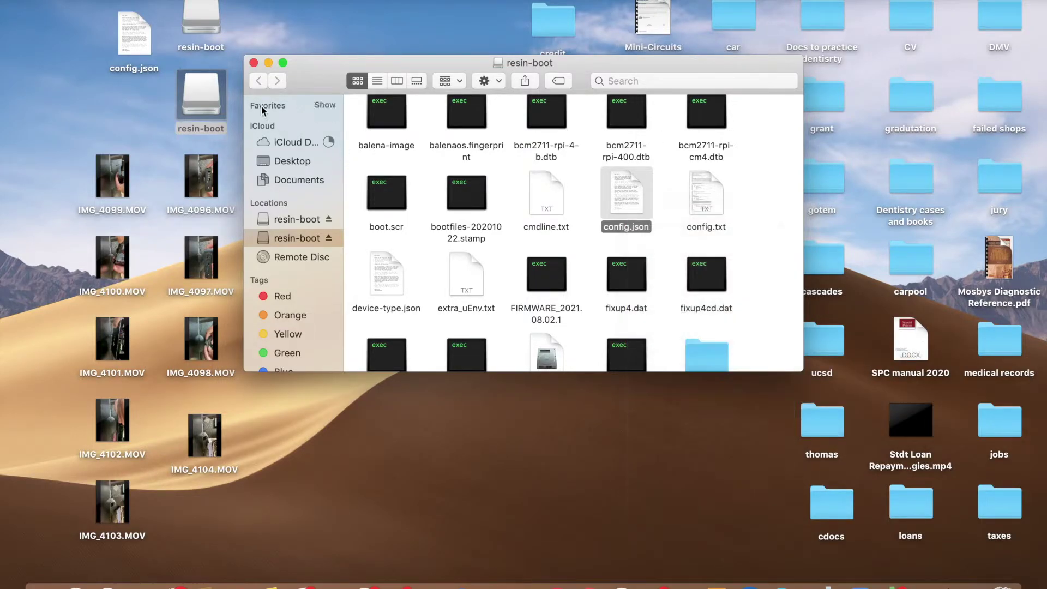
# - Close the resin-boot window and paste config.json onto the desktop
pyautogui.click(253, 63)
pyautogui.rightClick(323, 64)
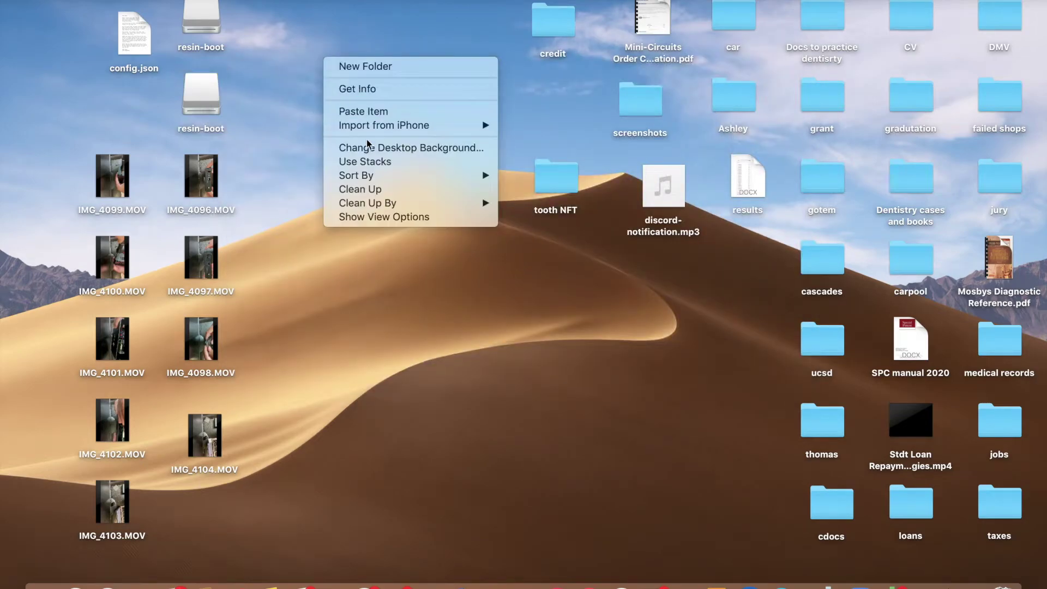
pyautogui.click(355, 112)
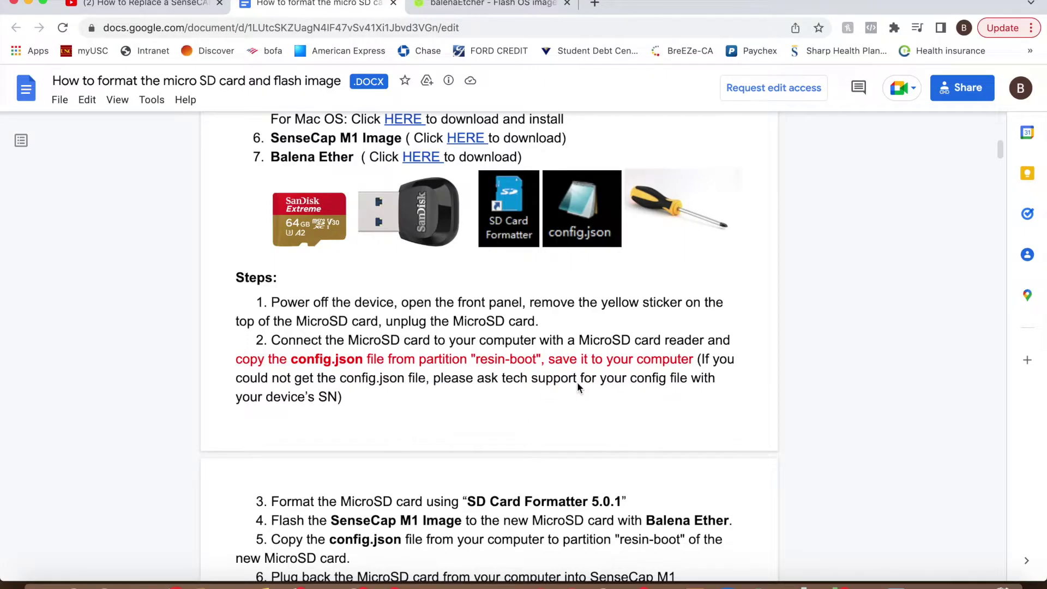
# - Highlight the guide's steps 4 (flash image) and 3 (format card), then move to the SD Card Formatter desktop
pyautogui.scroll(-1, 387, 483)
pyautogui.tripleClick(290, 491)
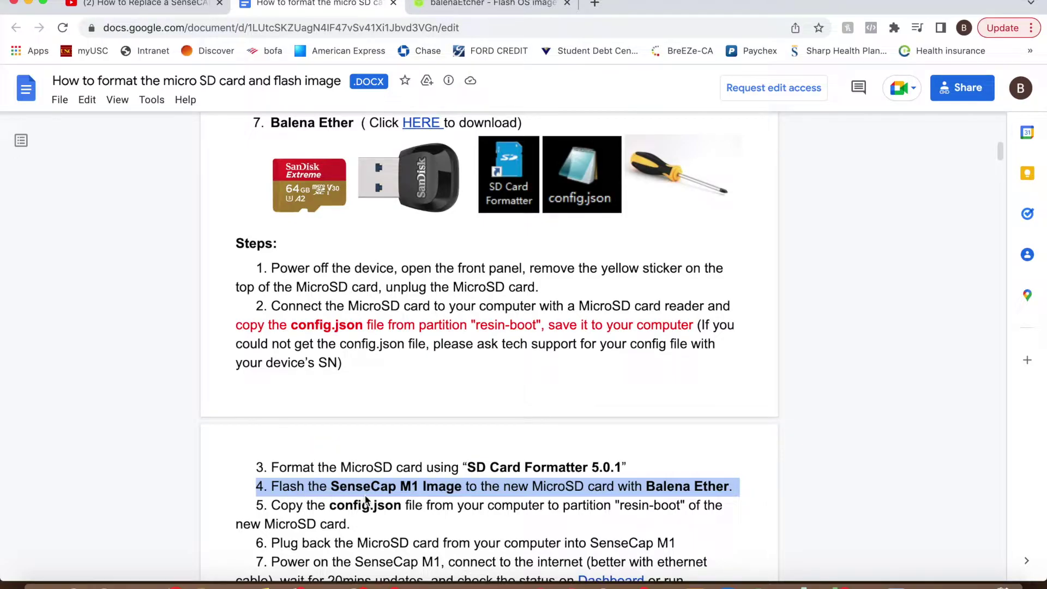
pyautogui.click(480, 506)
pyautogui.tripleClick(435, 472)
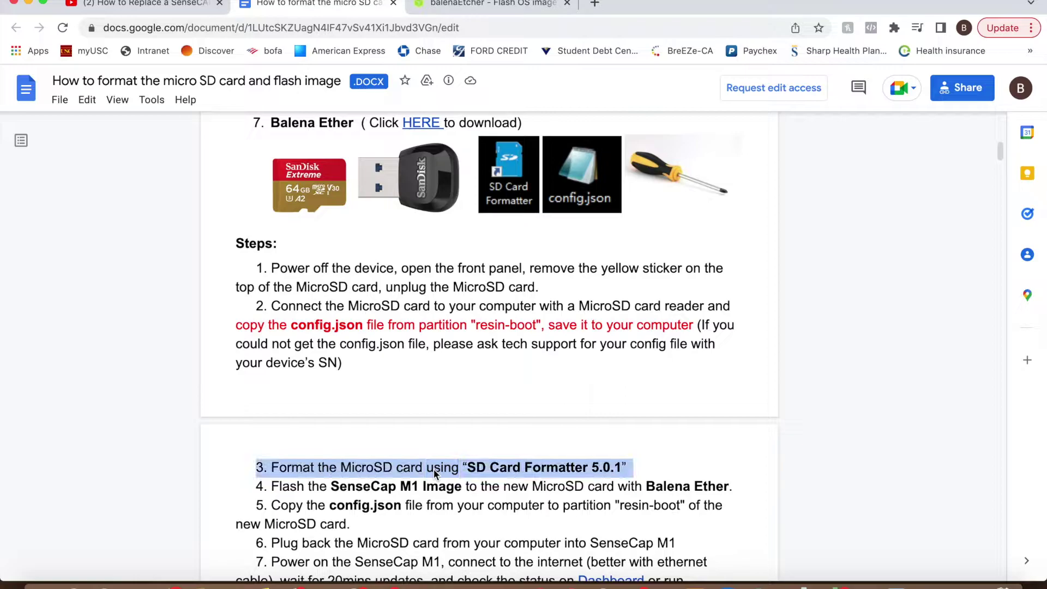
pyautogui.hotkey('ctrl', 'Right')
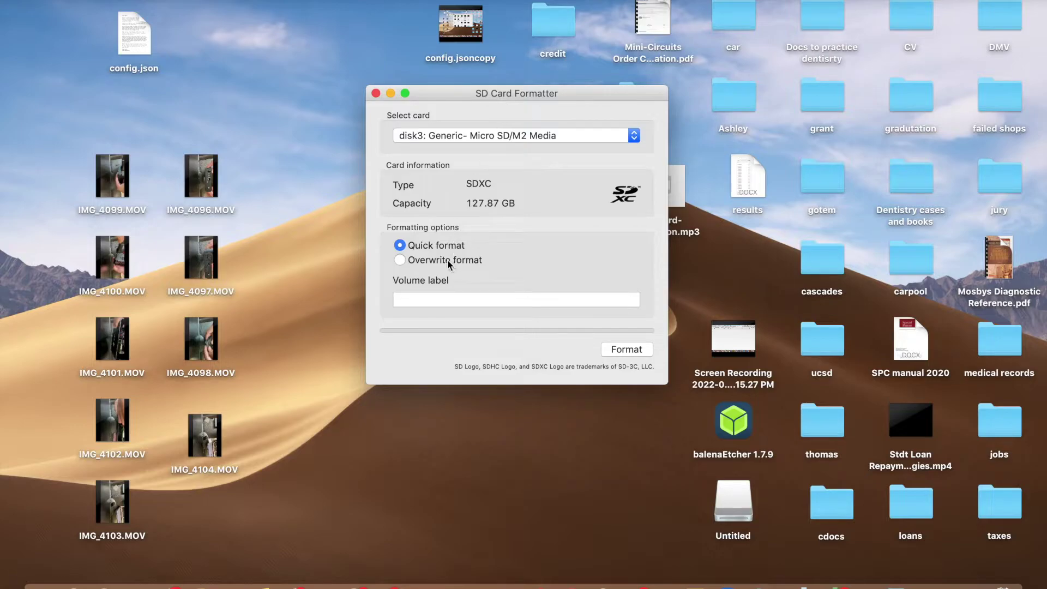
# - Quick-format the 127.87 GB microSD card, authorising with the admin password, and dismiss the completion notice
pyautogui.click(616, 351)
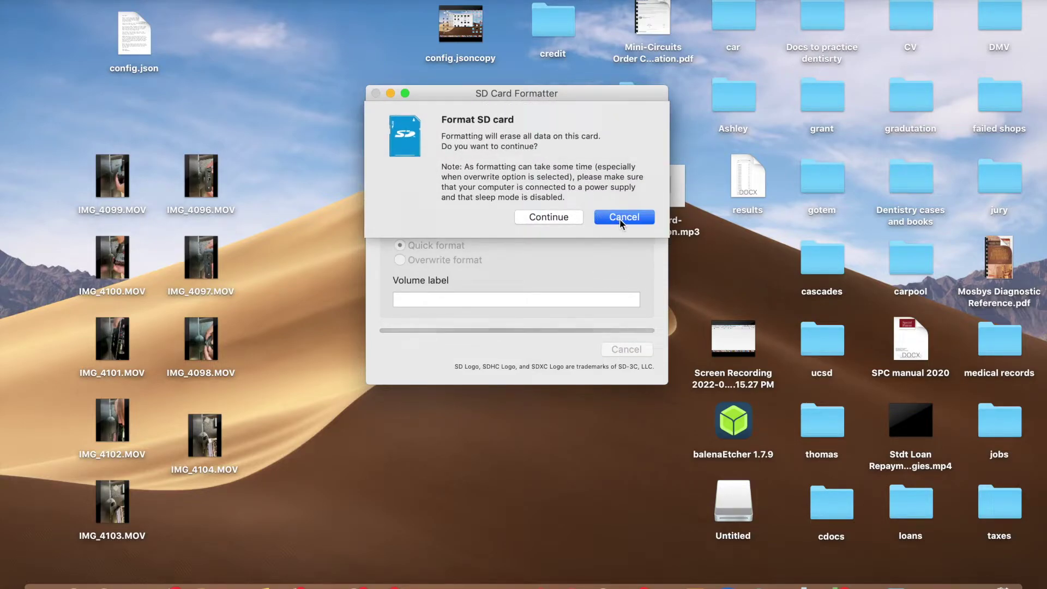
pyautogui.click(566, 216)
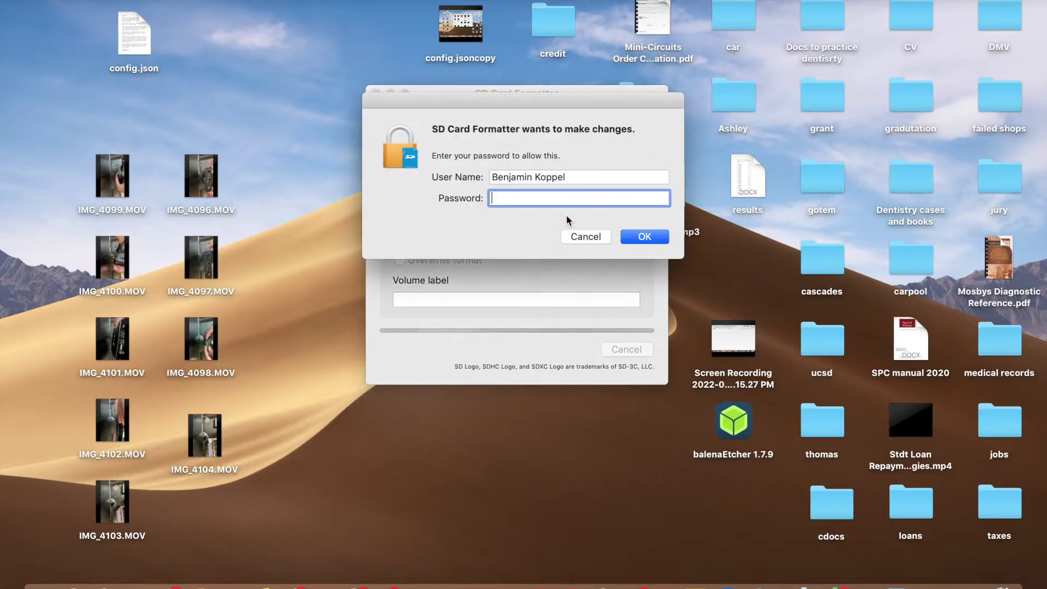
pyautogui.write('******')
pyautogui.press('Return')
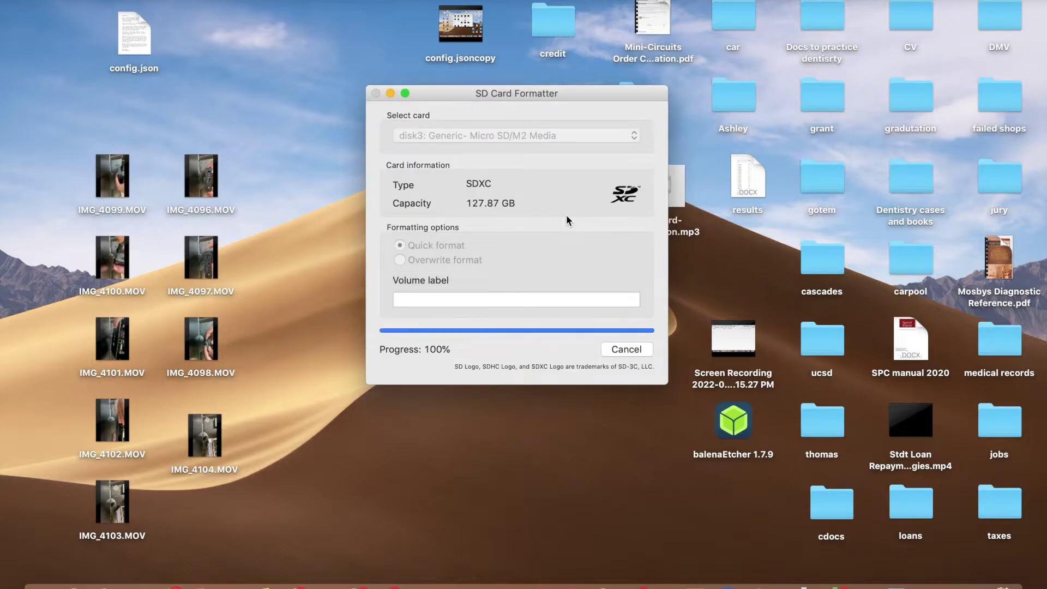
pyautogui.click(613, 231)
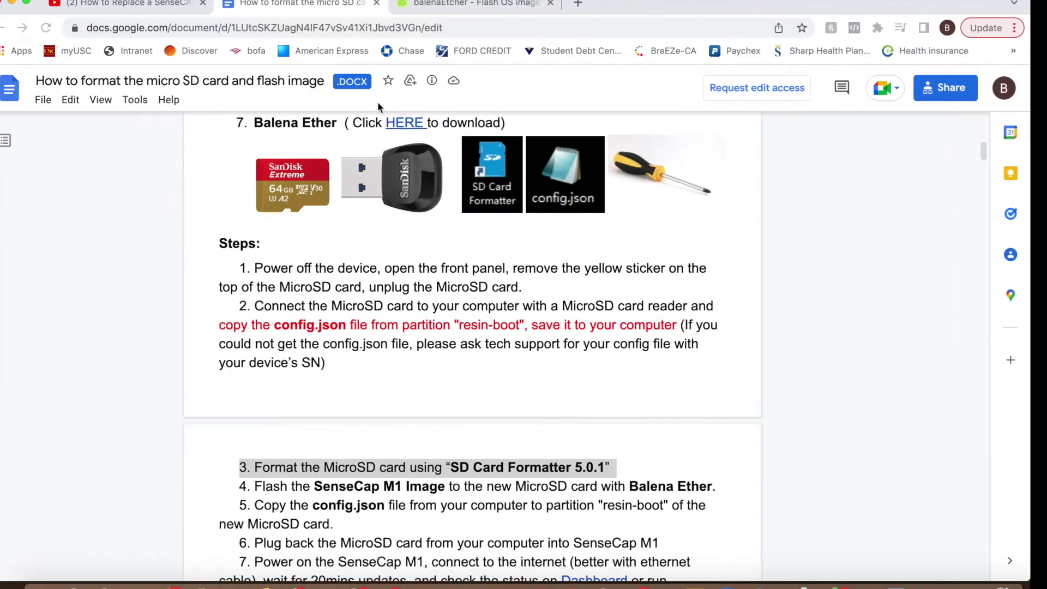
# - Highlight the guide's step 4 line on flashing the SenseCap M1 Image, then go to the desktop
pyautogui.click(424, 487)
pyautogui.scroll(-2, 424, 487)
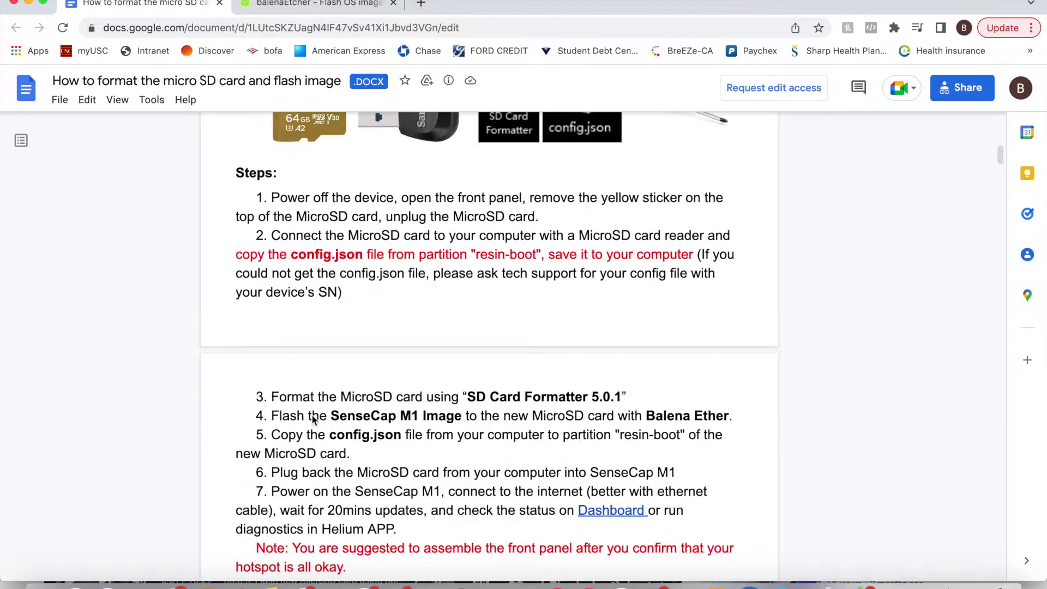
pyautogui.tripleClick(313, 417)
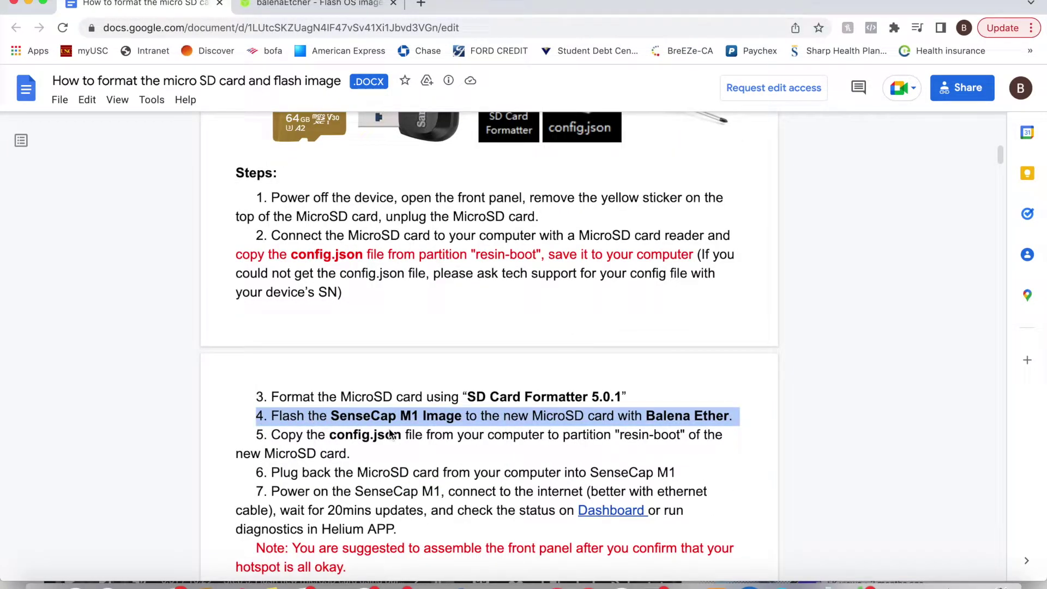
pyautogui.press('F11')
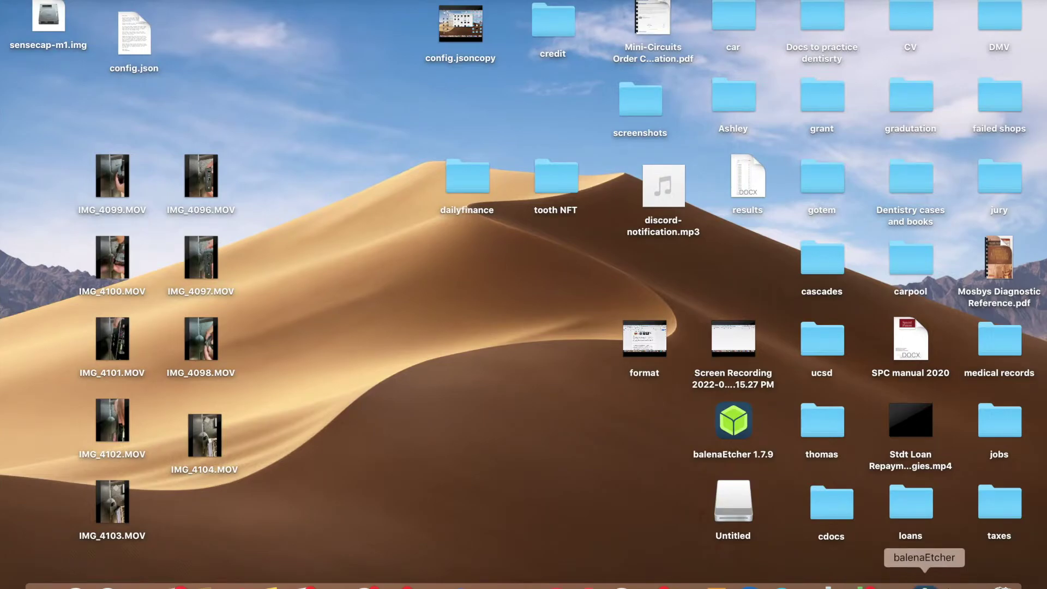
# - Launch balenaEtcher, pick sensecap-m1.img, target the Generic Micro SD/M2 Media card, and start flashing
pyautogui.click(924, 586)
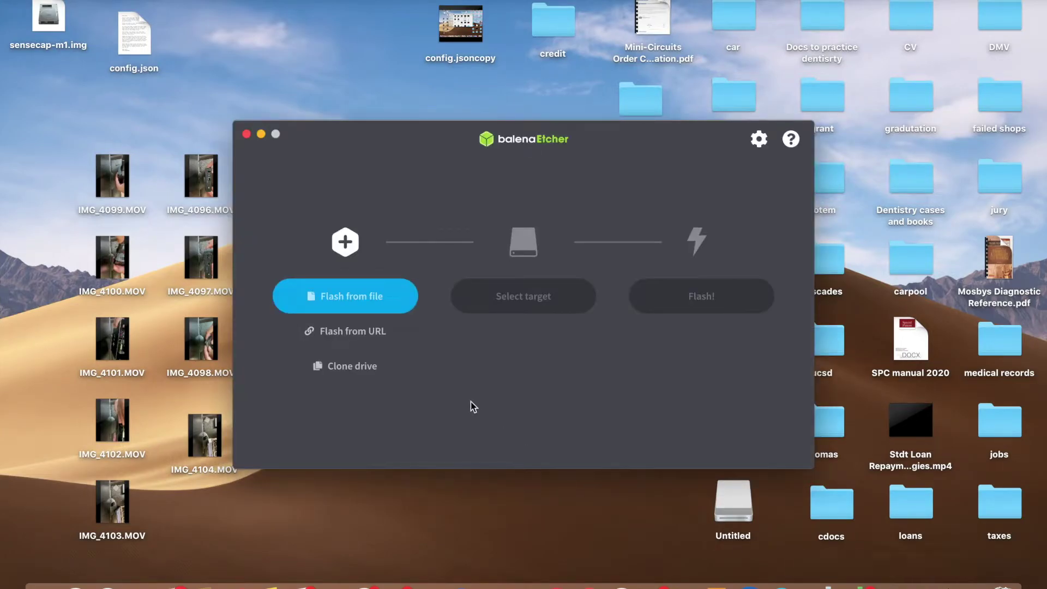
pyautogui.click(348, 297)
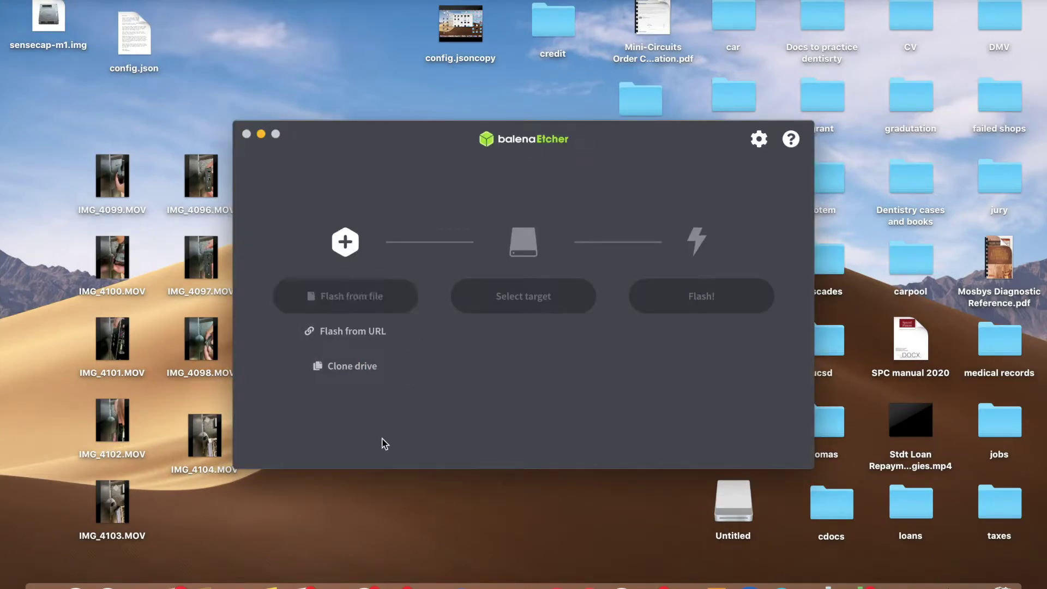
pyautogui.click(524, 307)
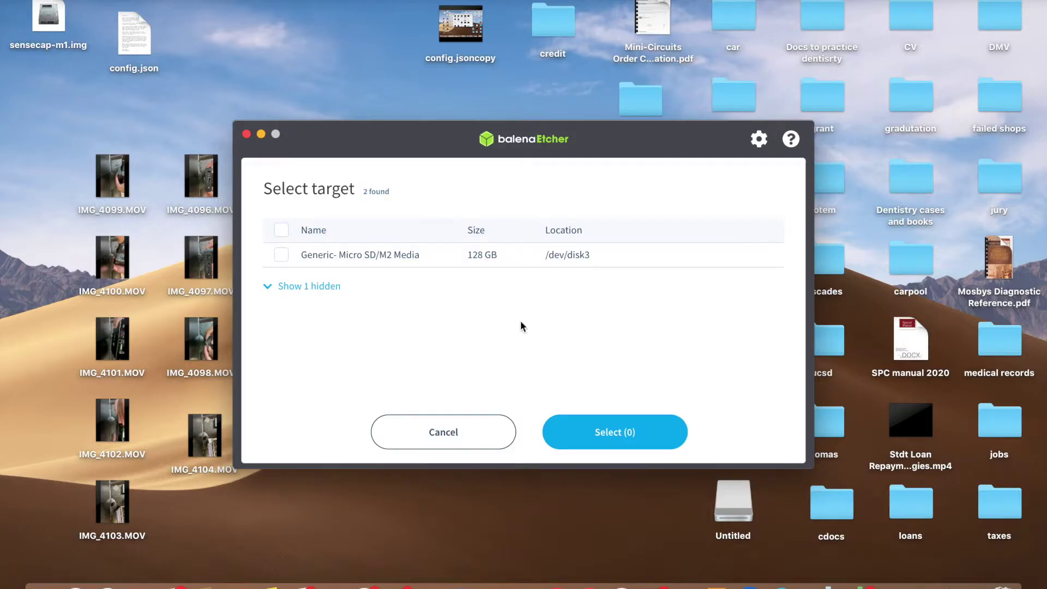
pyautogui.click(282, 254)
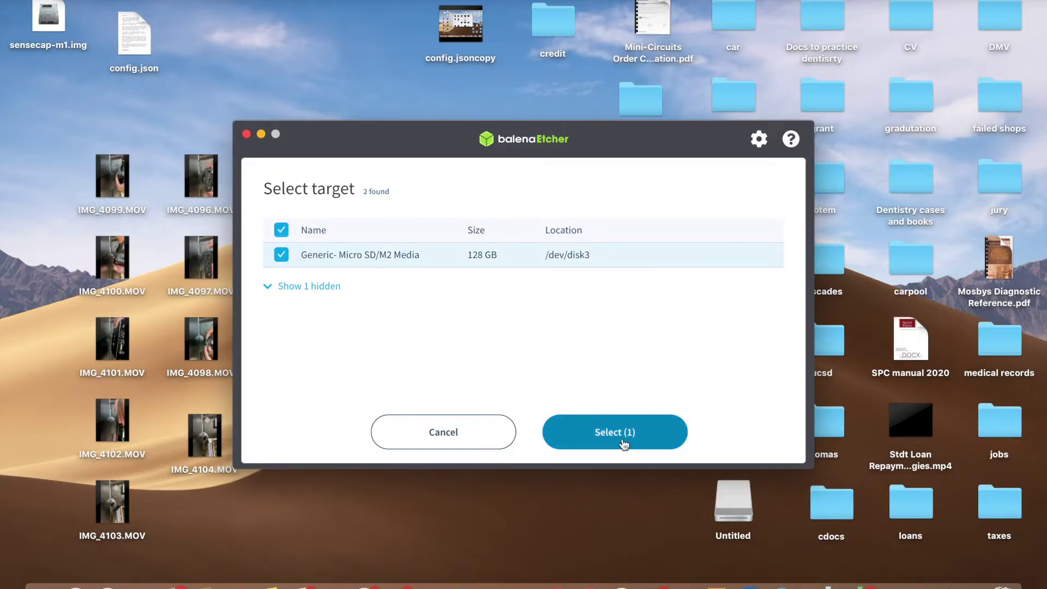
pyautogui.click(624, 444)
pyautogui.click(689, 304)
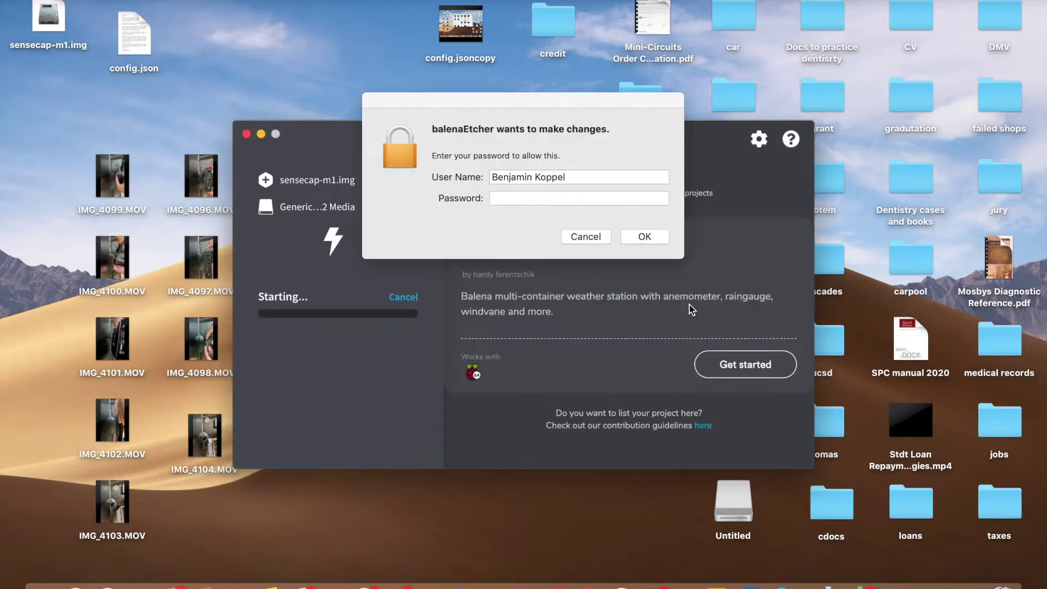
# - Authorise the flash with the admin password, then close balenaEtcher once flashing completes
pyautogui.click(612, 209)
pyautogui.write('•')
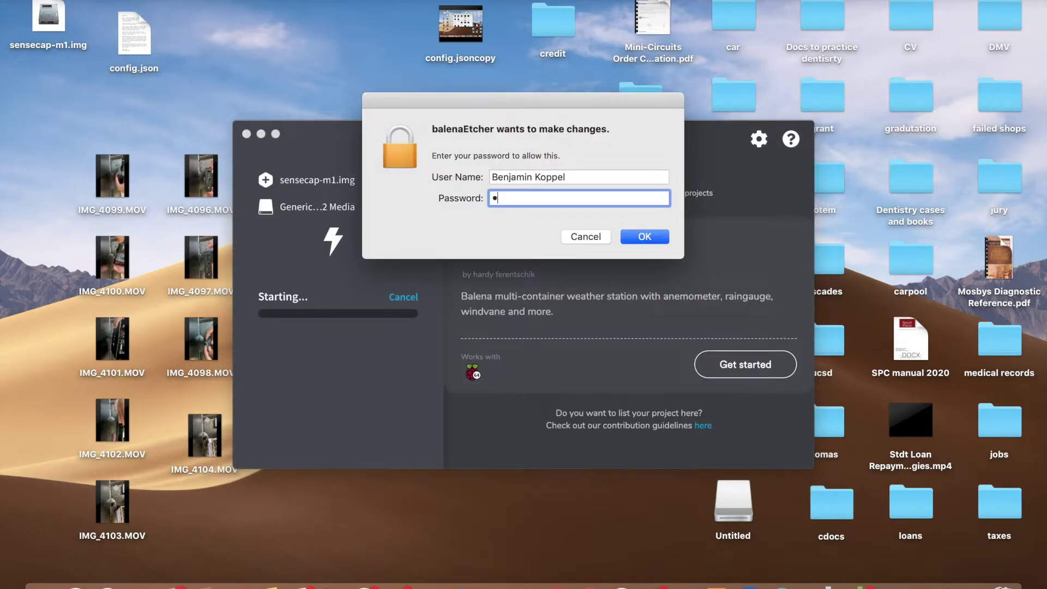
pyautogui.write('•••••••')
pyautogui.press('Return')
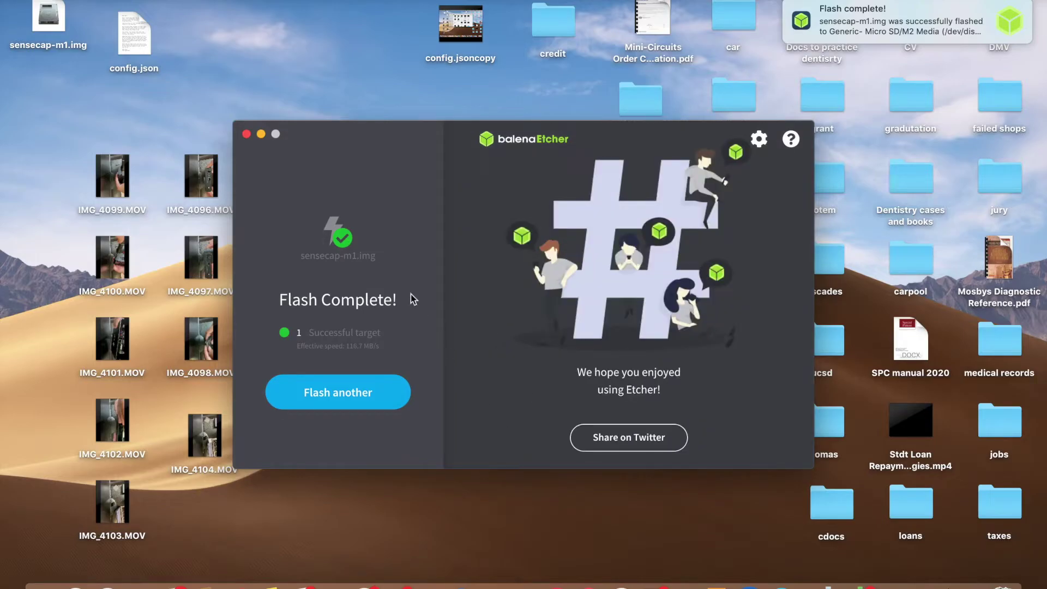
pyautogui.click(246, 134)
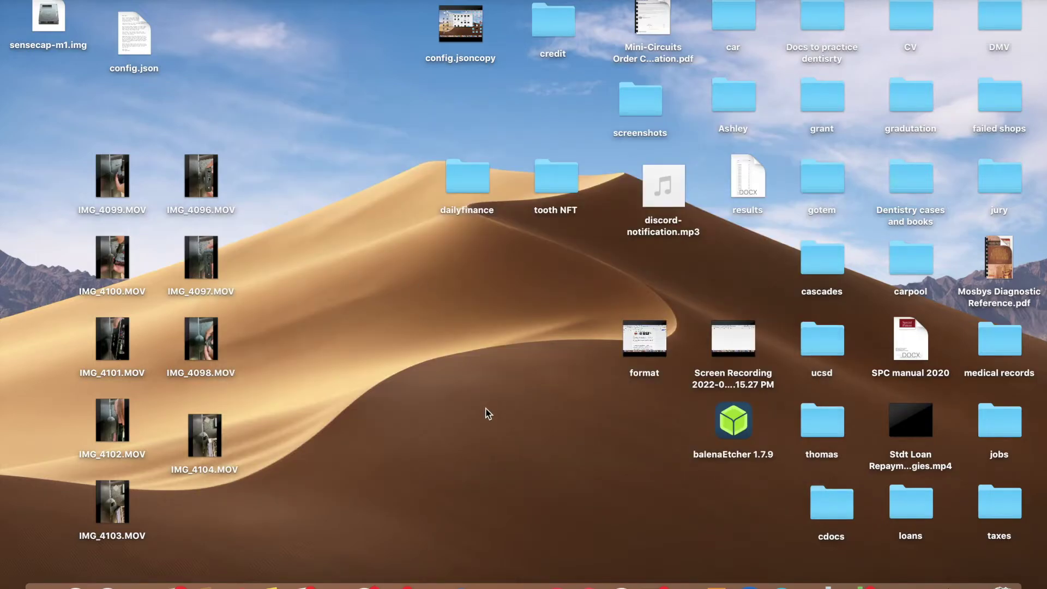
pyautogui.press('super+Tab')
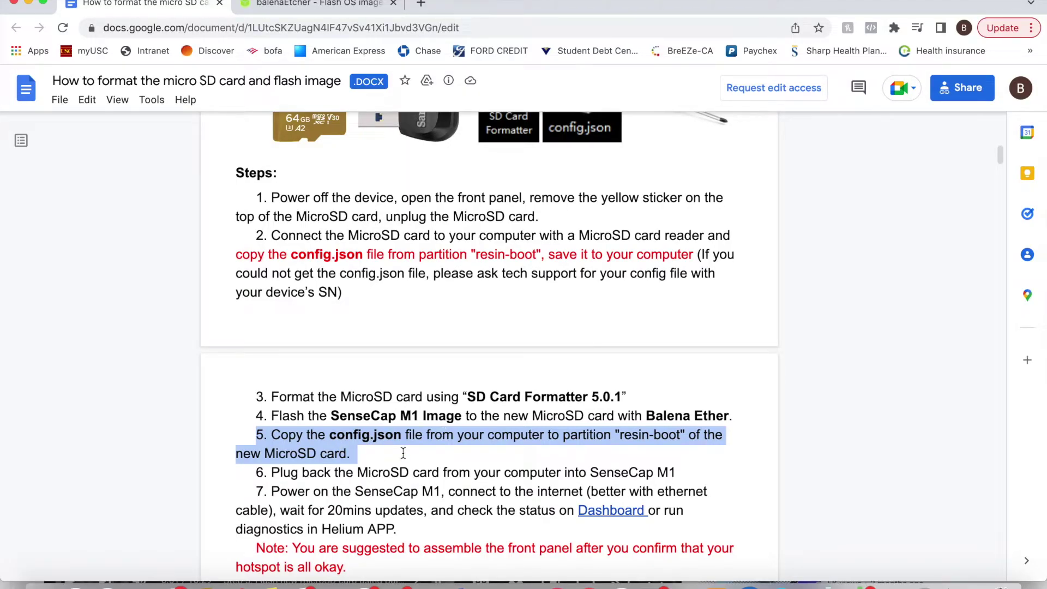
pyautogui.hotkey('ctrl', 'Right')
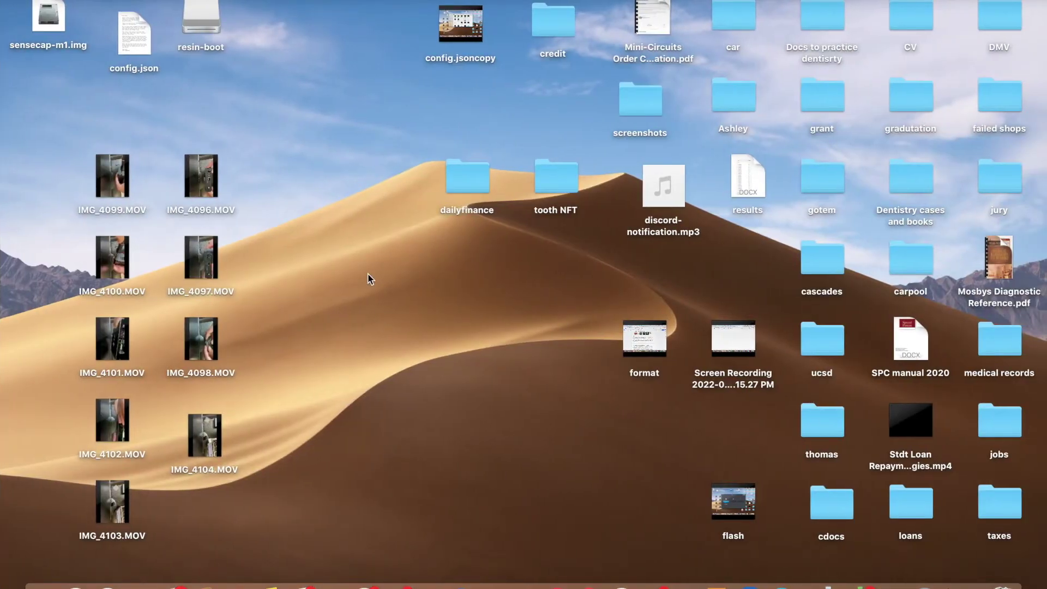
# - Drag config.json from the desktop onto resin-boot, then open the drive to confirm it's there and close it
pyautogui.click(133, 36)
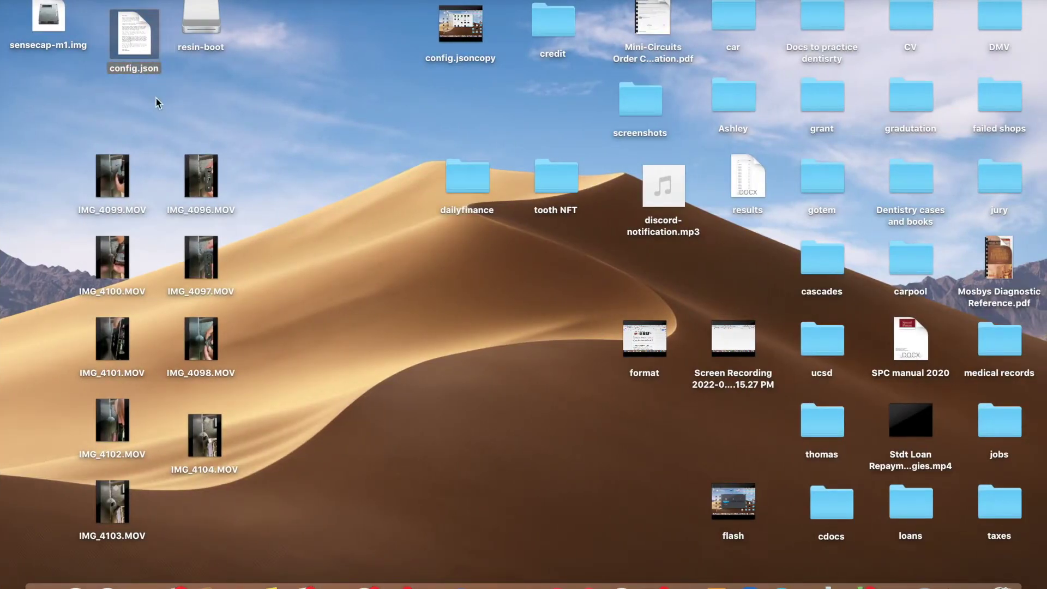
pyautogui.moveTo(140, 37); pyautogui.dragTo(200, 28)
pyautogui.doubleClick(215, 22)
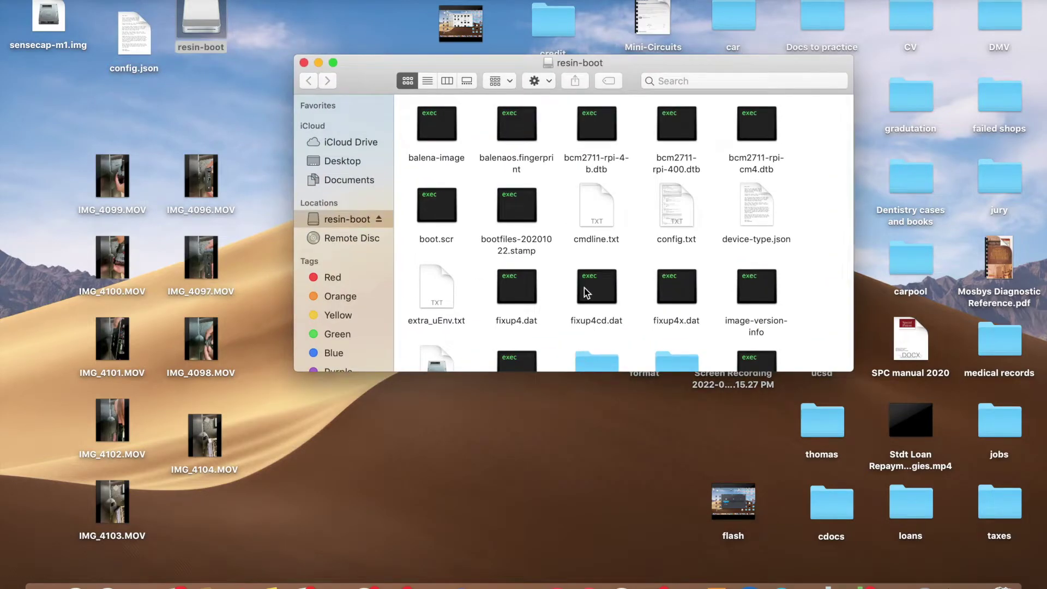
pyautogui.scroll(-5, 584, 288)
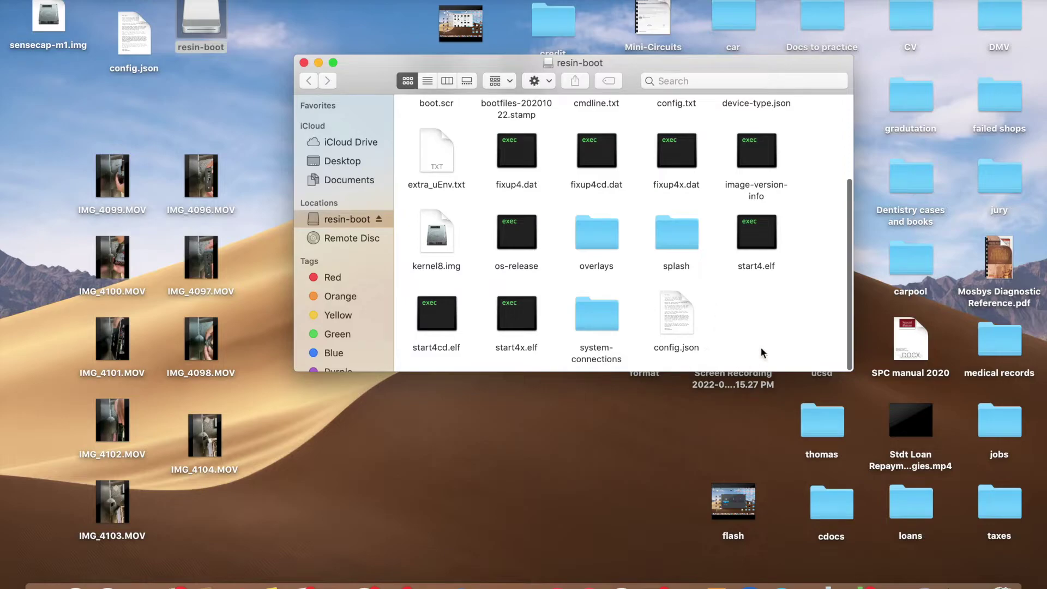
pyautogui.moveTo(760, 346); pyautogui.dragTo(669, 319)
pyautogui.click(760, 326)
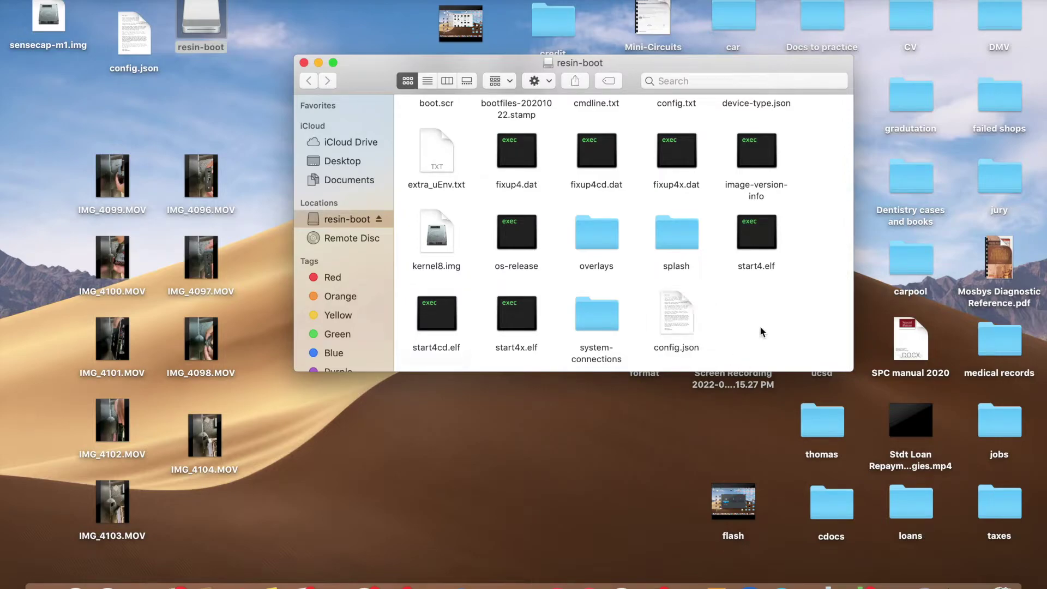
pyautogui.click(304, 63)
pyautogui.hotkey('ctrl', 'Left')
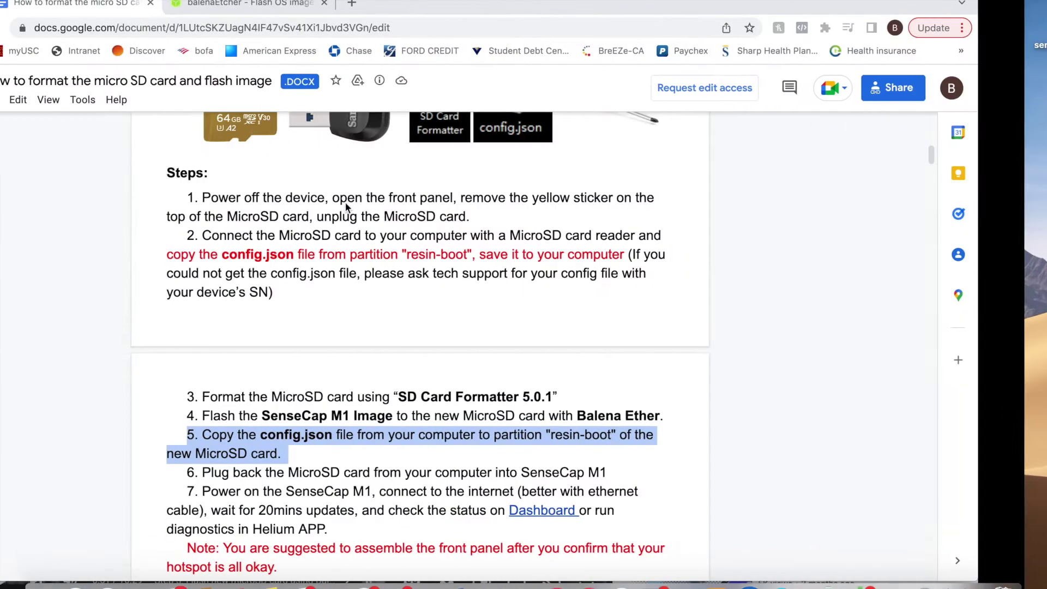
pyautogui.scroll(-3, 472, 370)
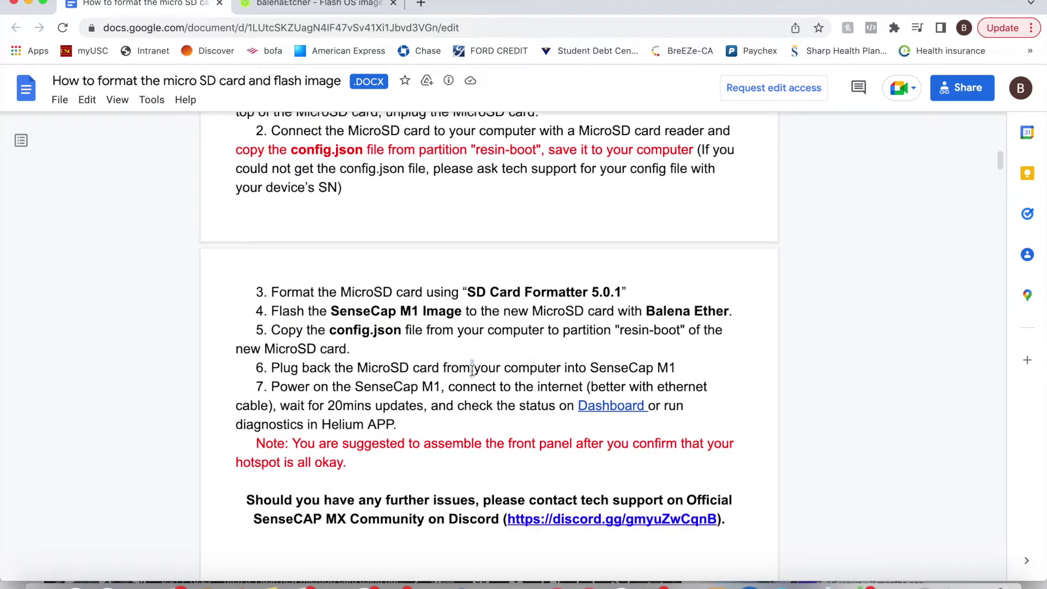
pyautogui.tripleClick(472, 370)
pyautogui.tripleClick(390, 388)
pyautogui.click(437, 425)
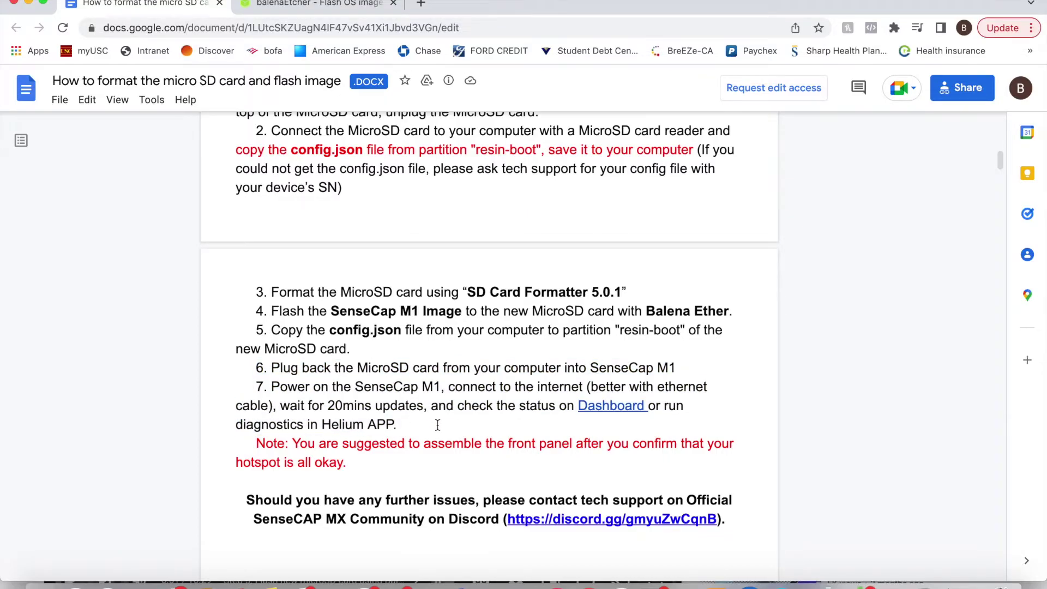